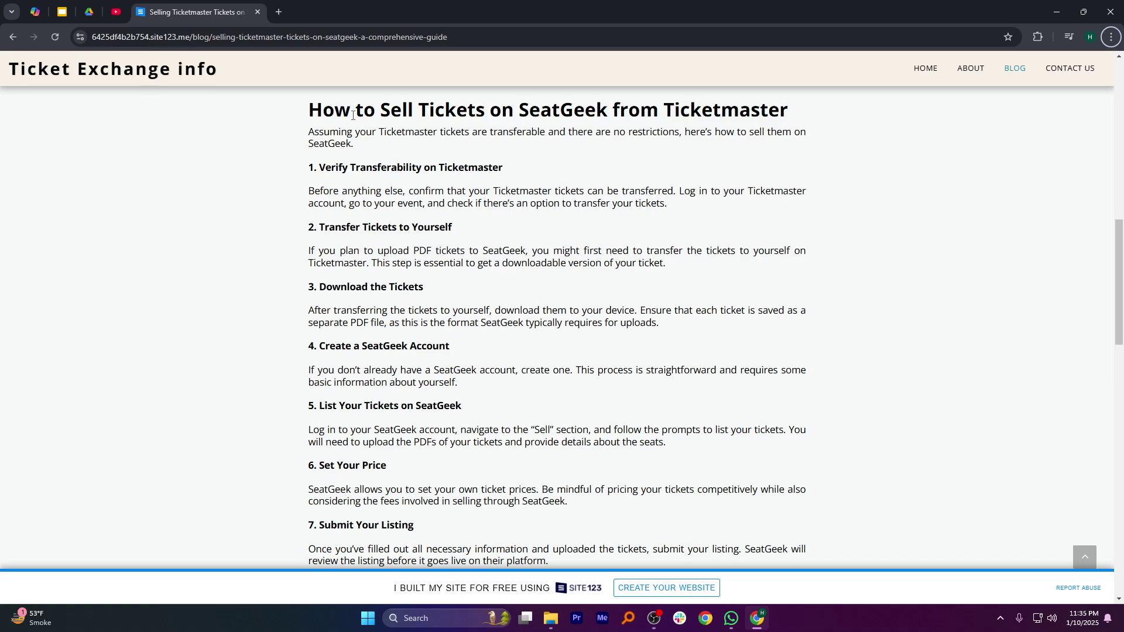
scroll(428, 203, "down", 1)
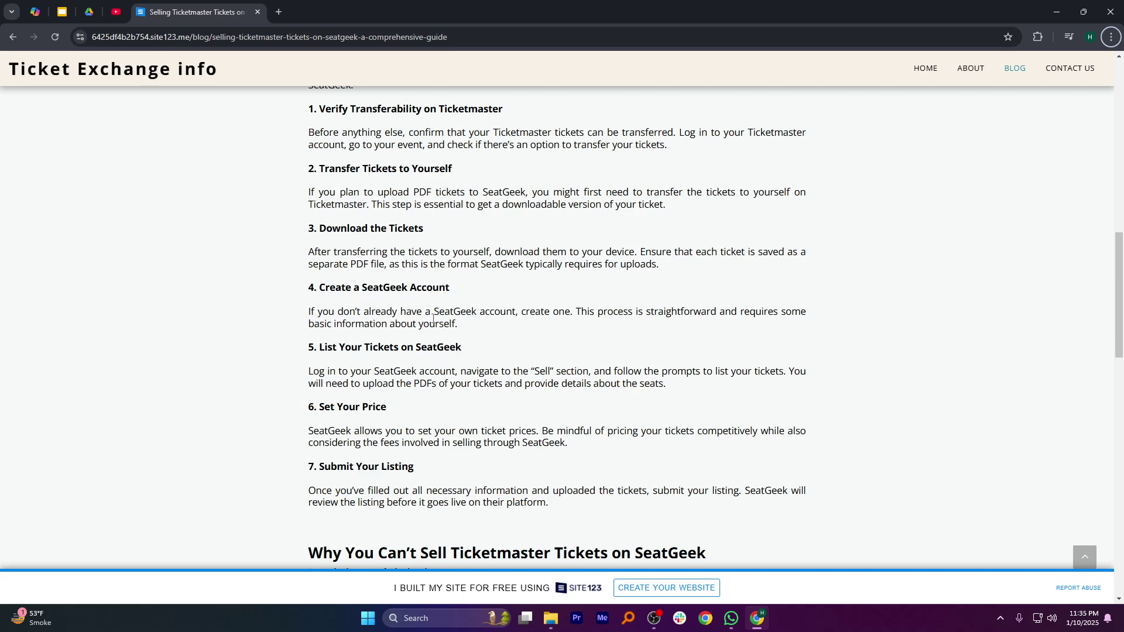
scroll(433, 318, "down", 1)
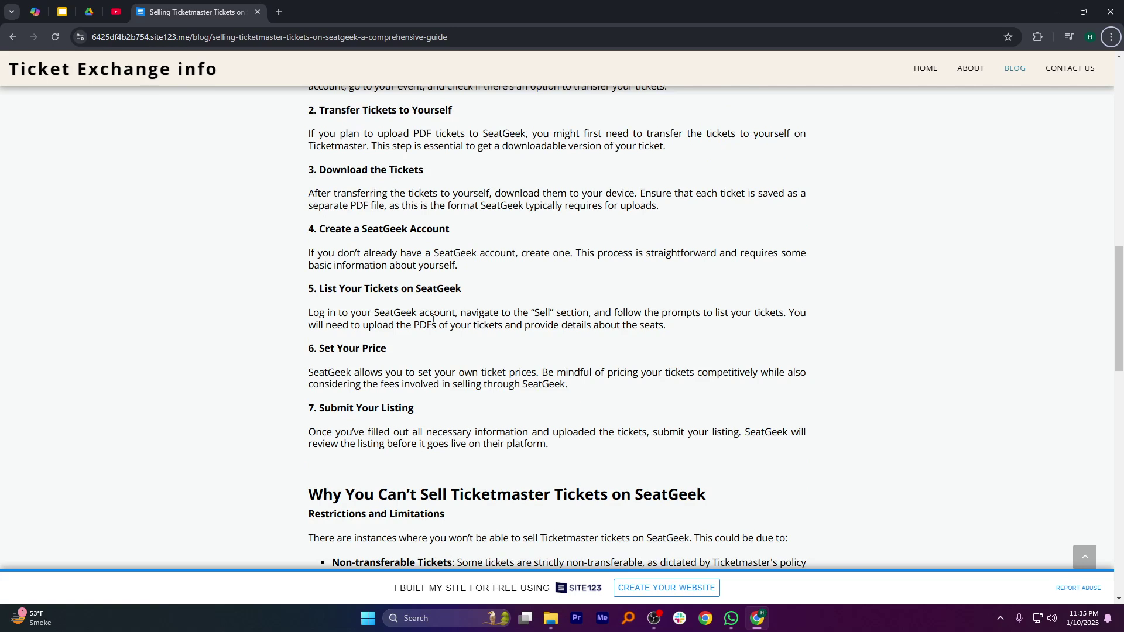